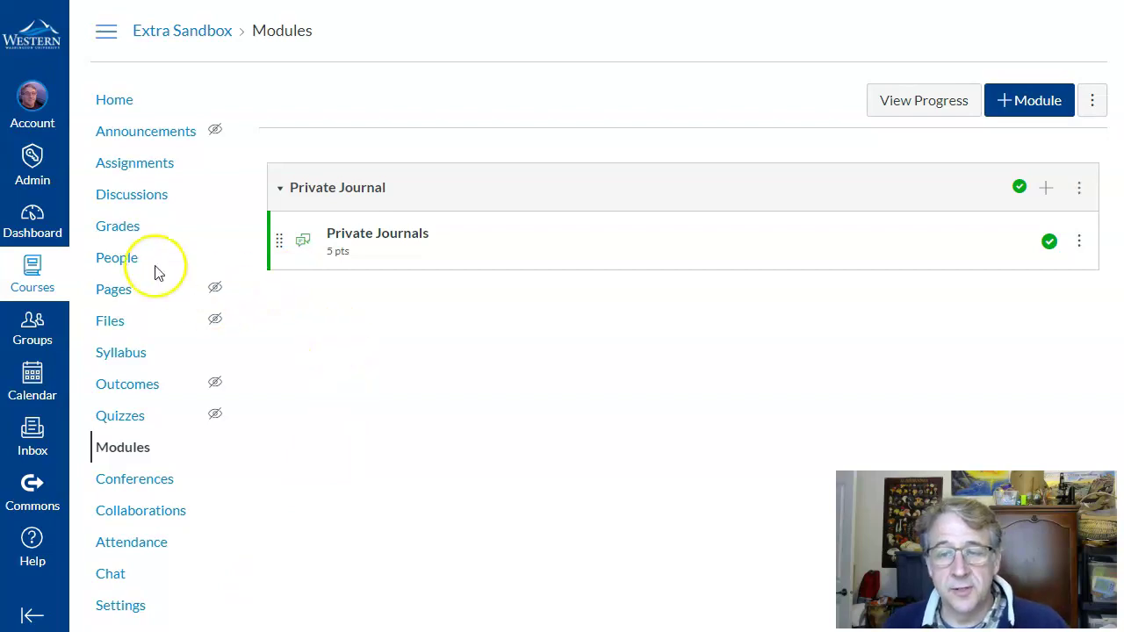
View the five Private Journals student groups under People, then return to Modules
left_click(115, 260)
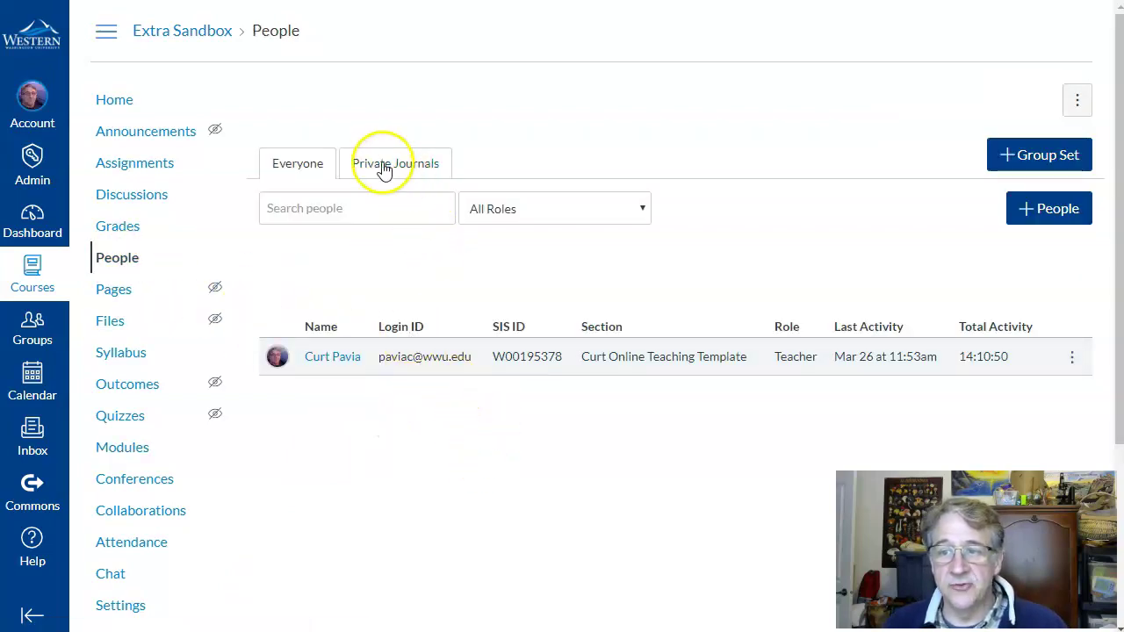
left_click(384, 165)
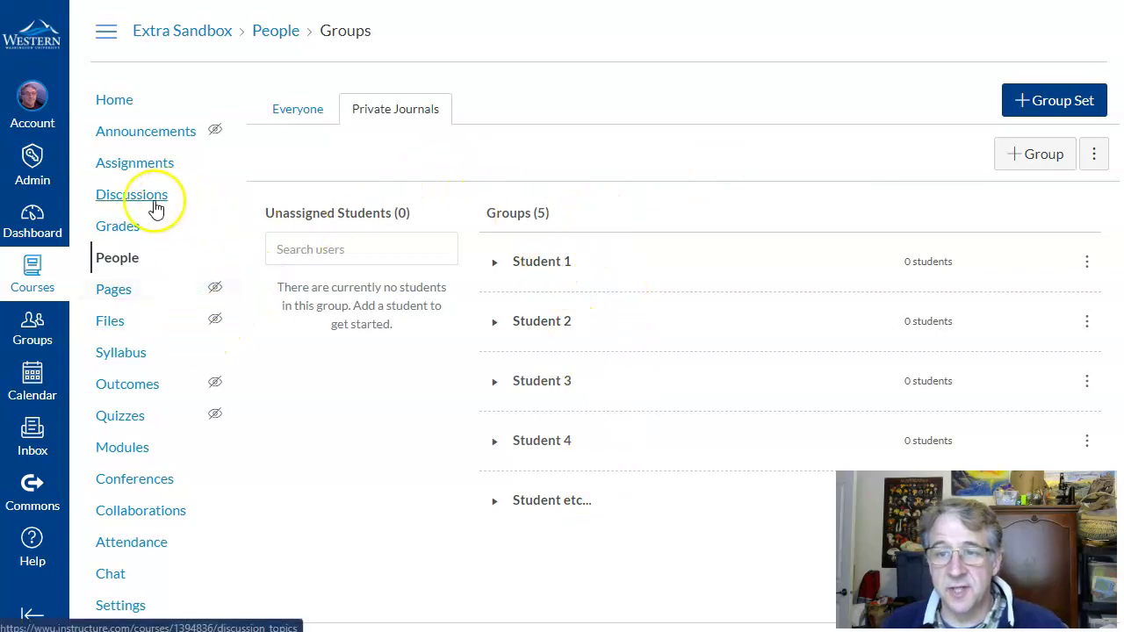
left_click(119, 450)
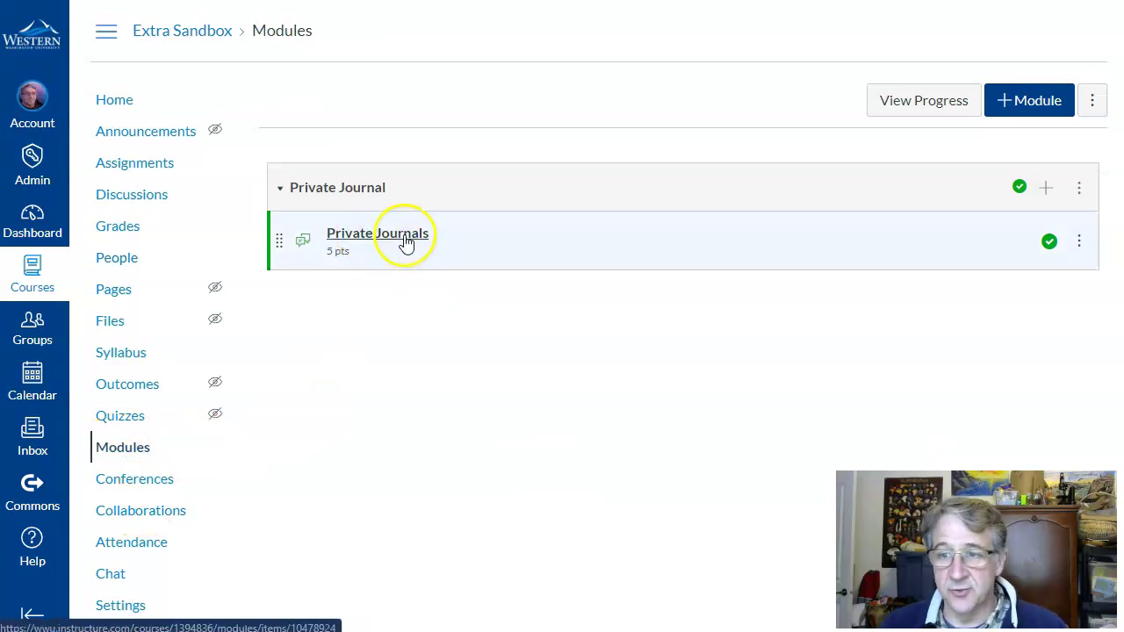
Open the Private Journals 5-point group discussion and scroll to its per-student group conversations
left_click(406, 242)
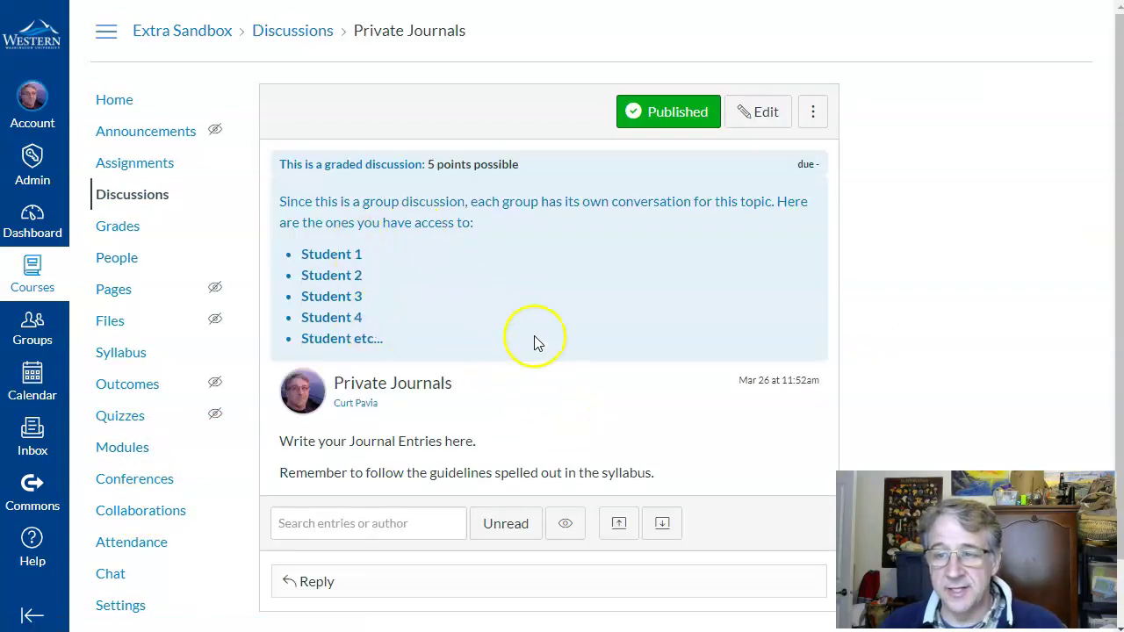
scroll(538, 342, "down", 1)
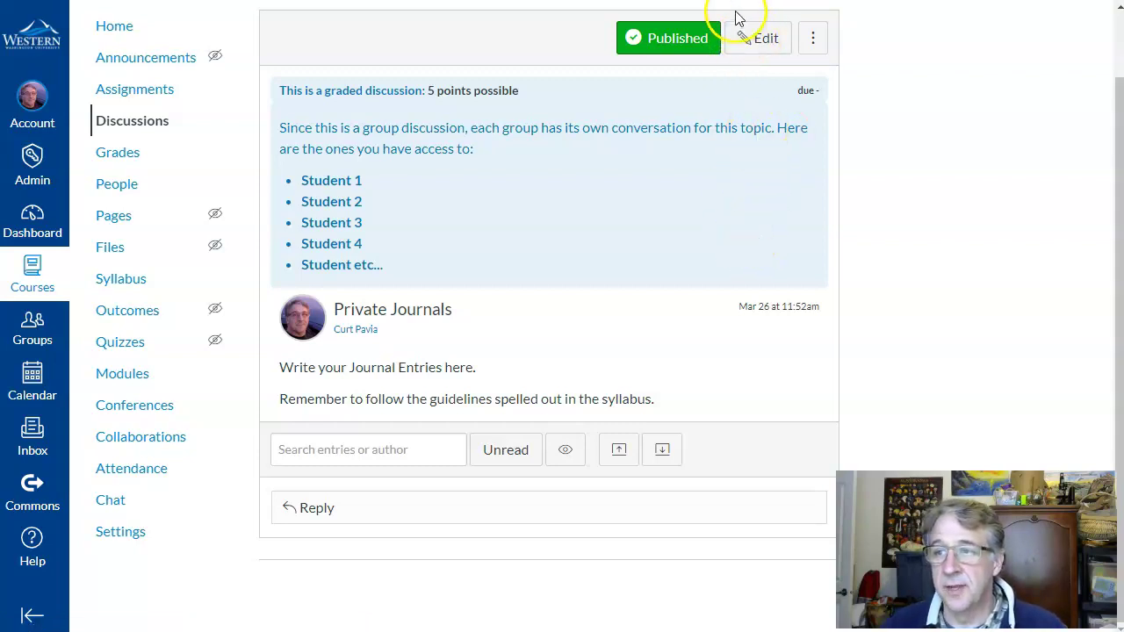
In the discussion editor, keep Private Journals as the group set and save the settings
left_click(760, 38)
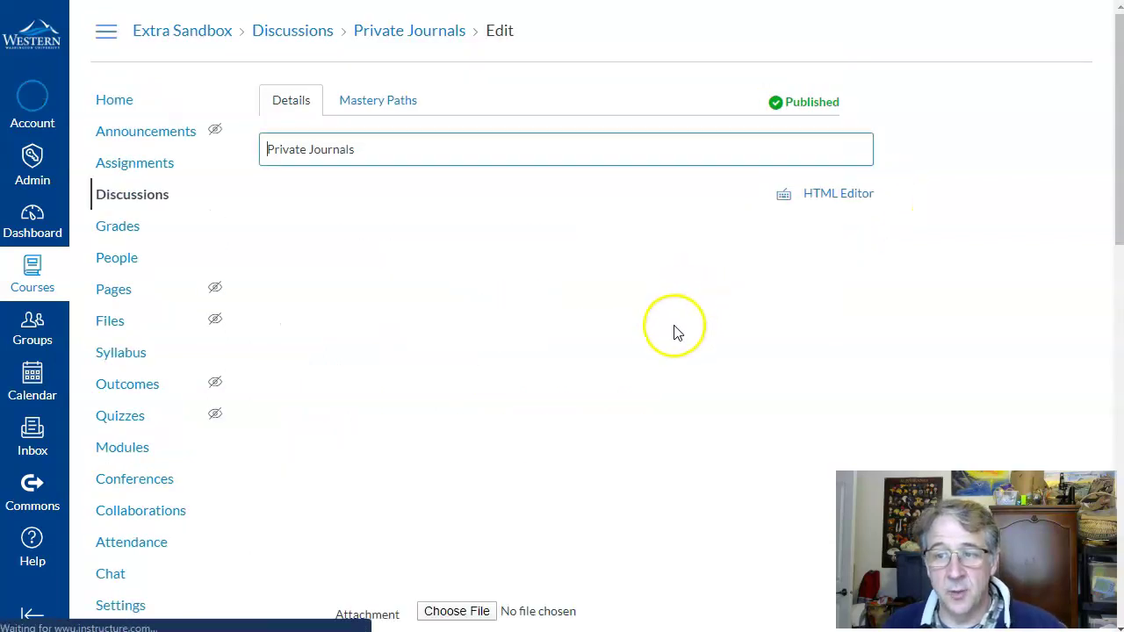
scroll(820, 316, "down", 4)
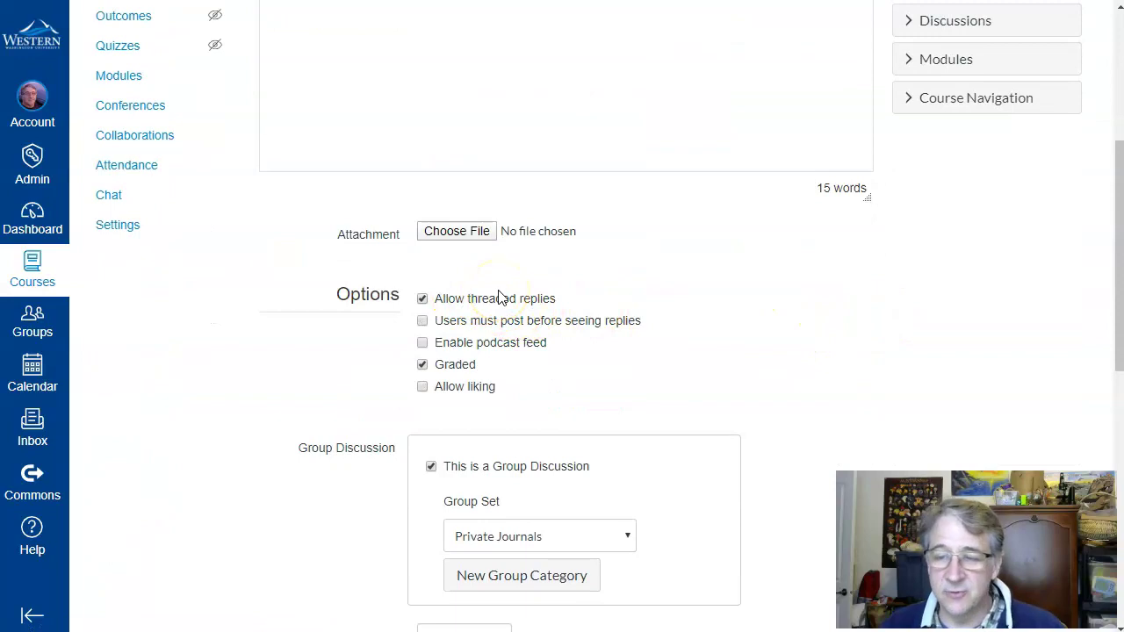
scroll(743, 371, "down", 3)
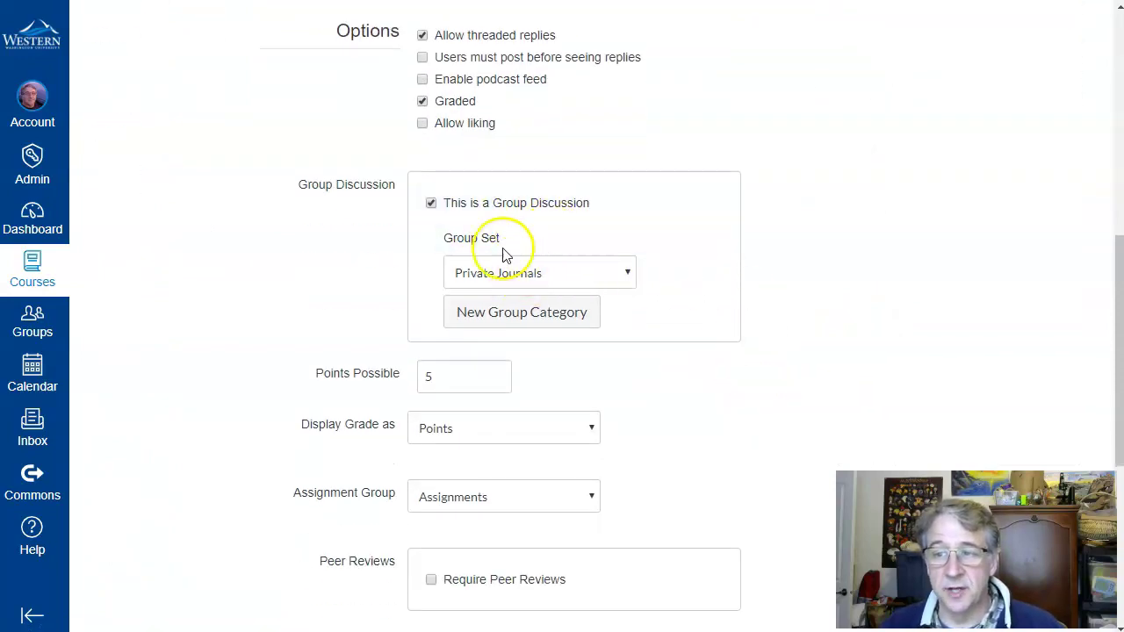
left_click(548, 273)
left_click(552, 330)
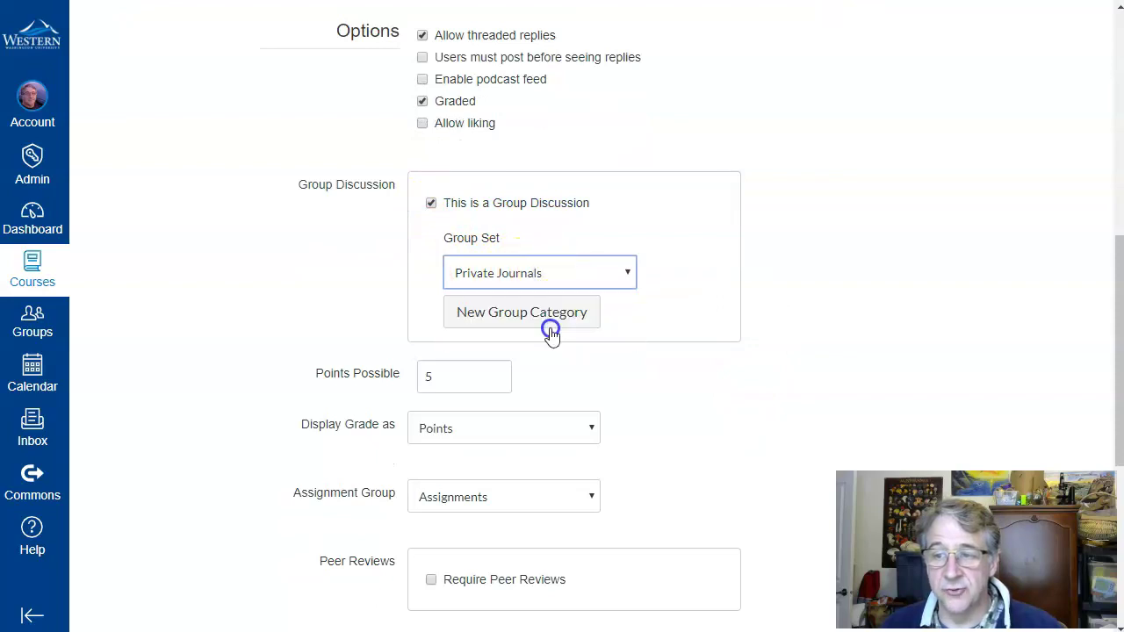
left_click(773, 409)
scroll(773, 409, "down", 1)
scroll(795, 412, "down", 3)
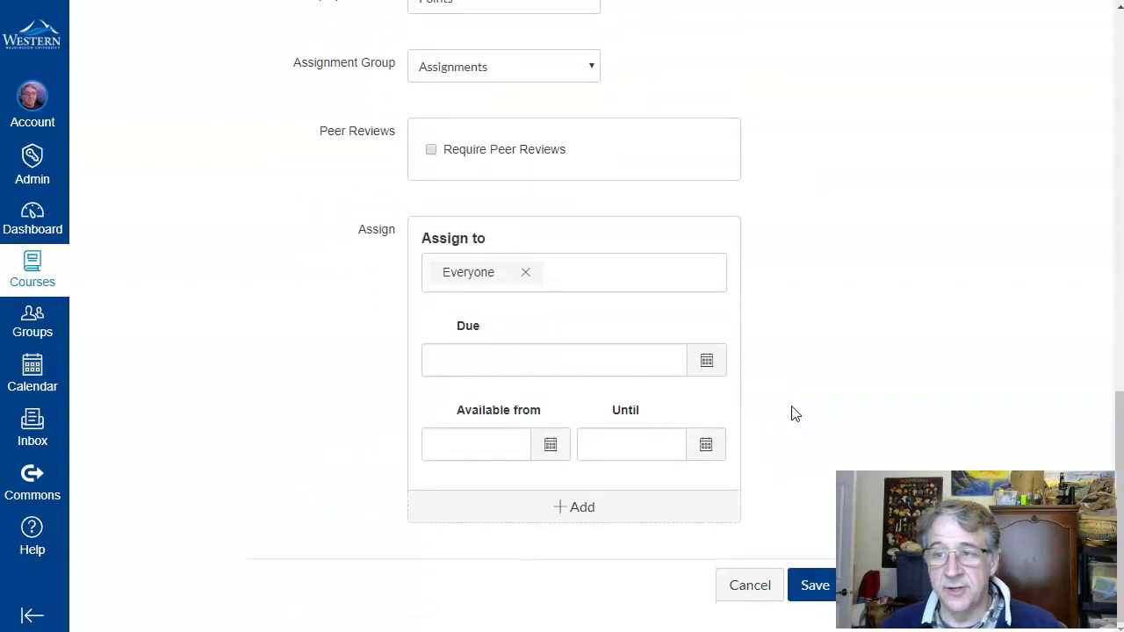
scroll(782, 442, "up", 1)
scroll(694, 433, "up", 1)
scroll(729, 527, "down", 2)
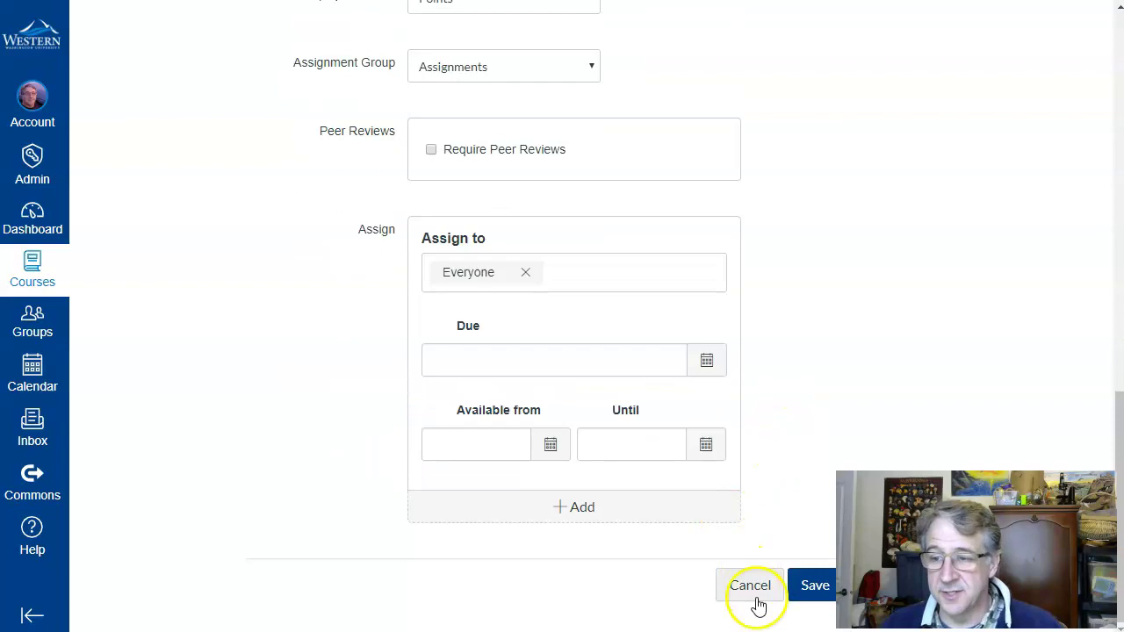
left_click(805, 586)
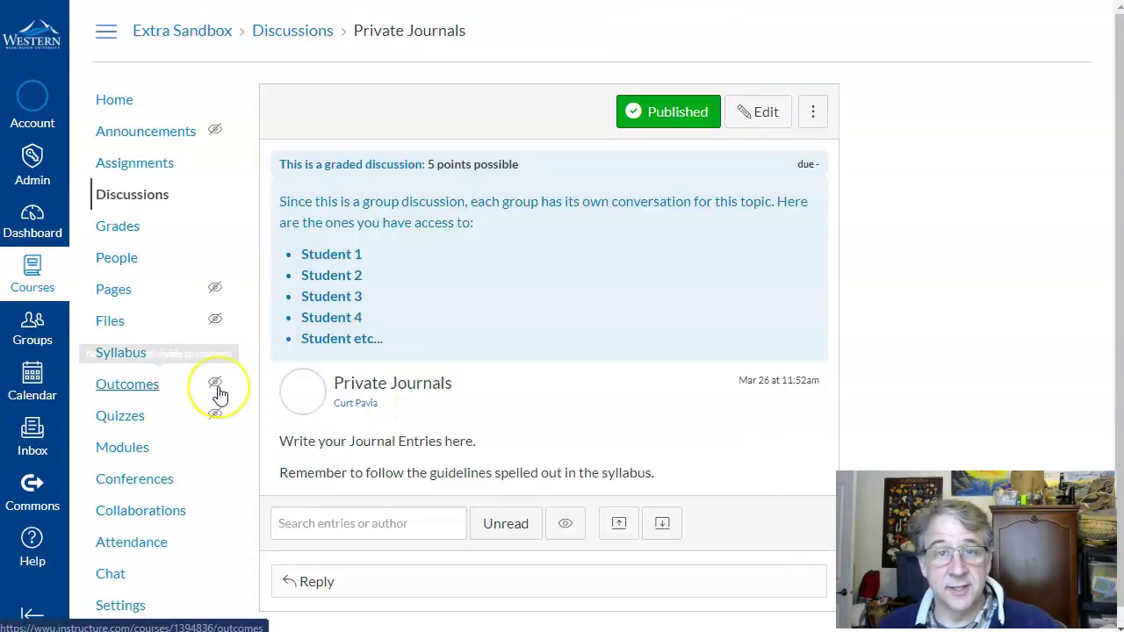
Expand 'more options' in the course's Course Details settings to see student discussion permissions
scroll(216, 394, "down", 1)
left_click(109, 532)
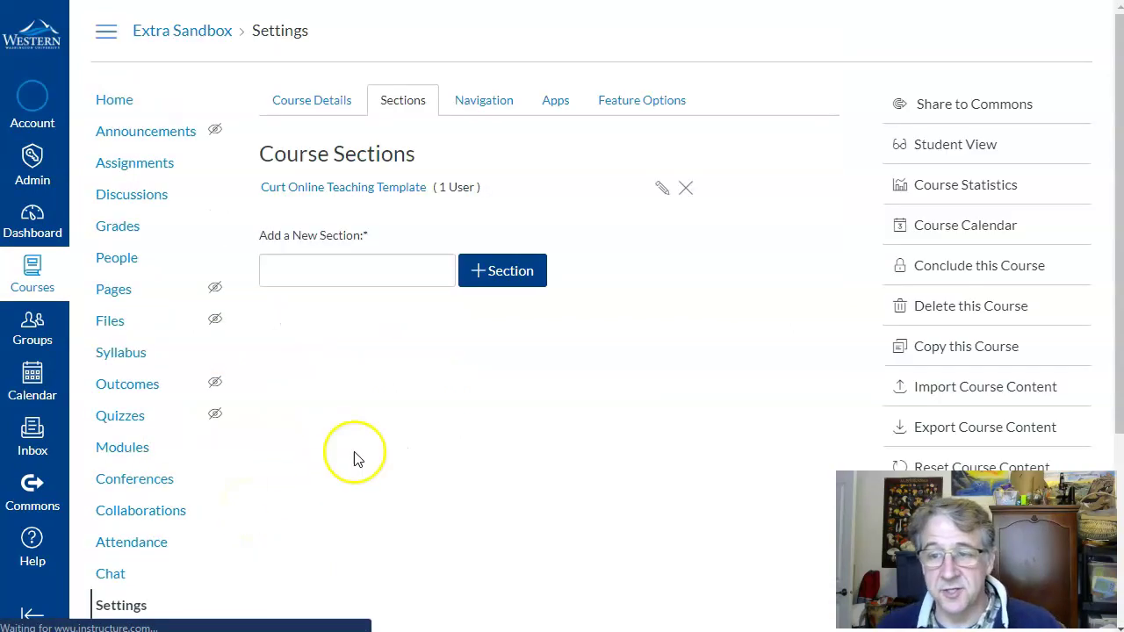
left_click(295, 104)
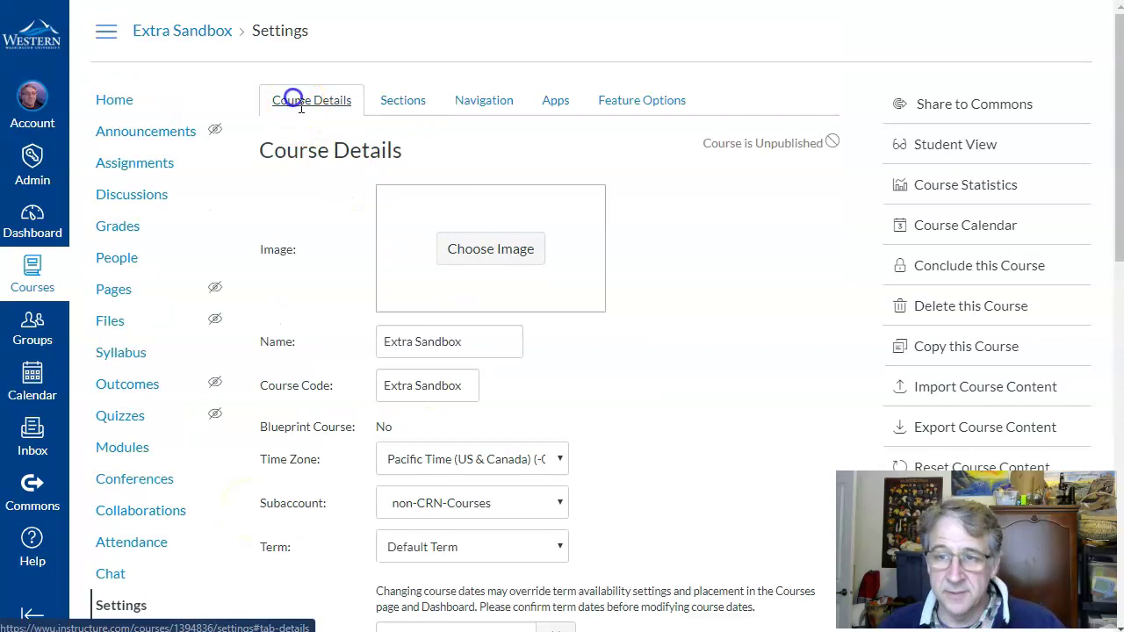
scroll(644, 300, "down", 10)
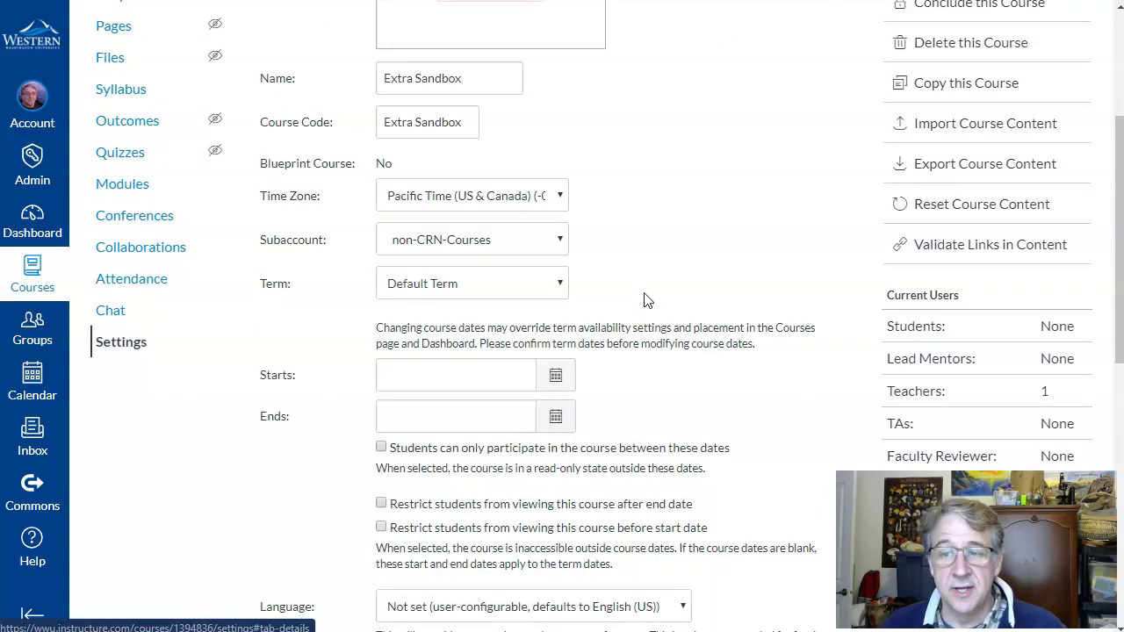
scroll(646, 299, "down", 1)
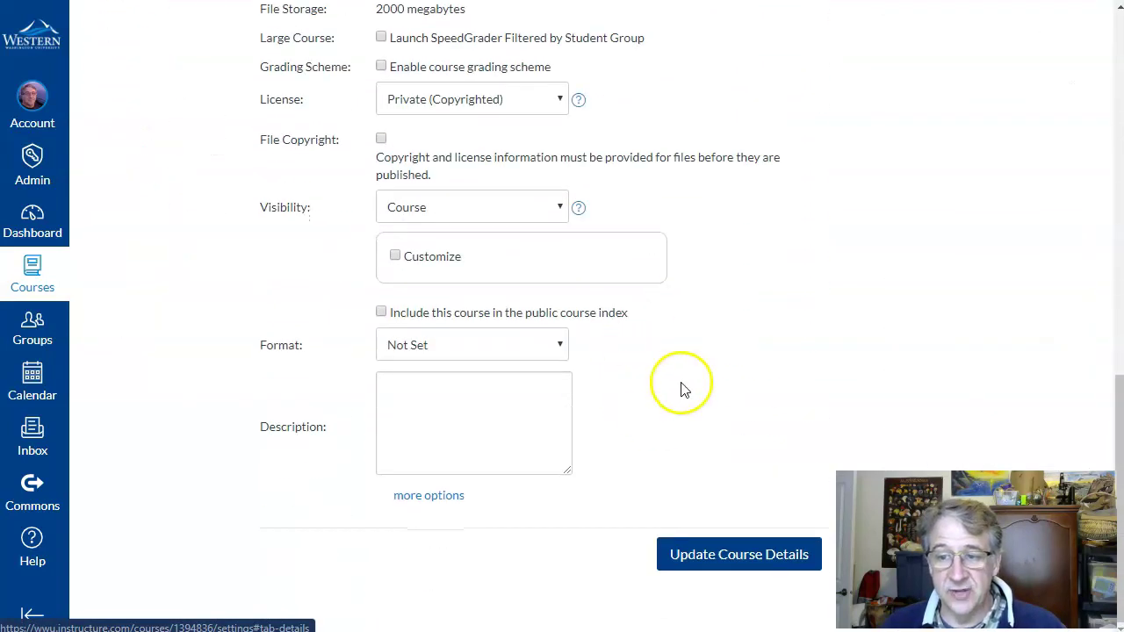
left_click(418, 502)
scroll(318, 486, "down", 3)
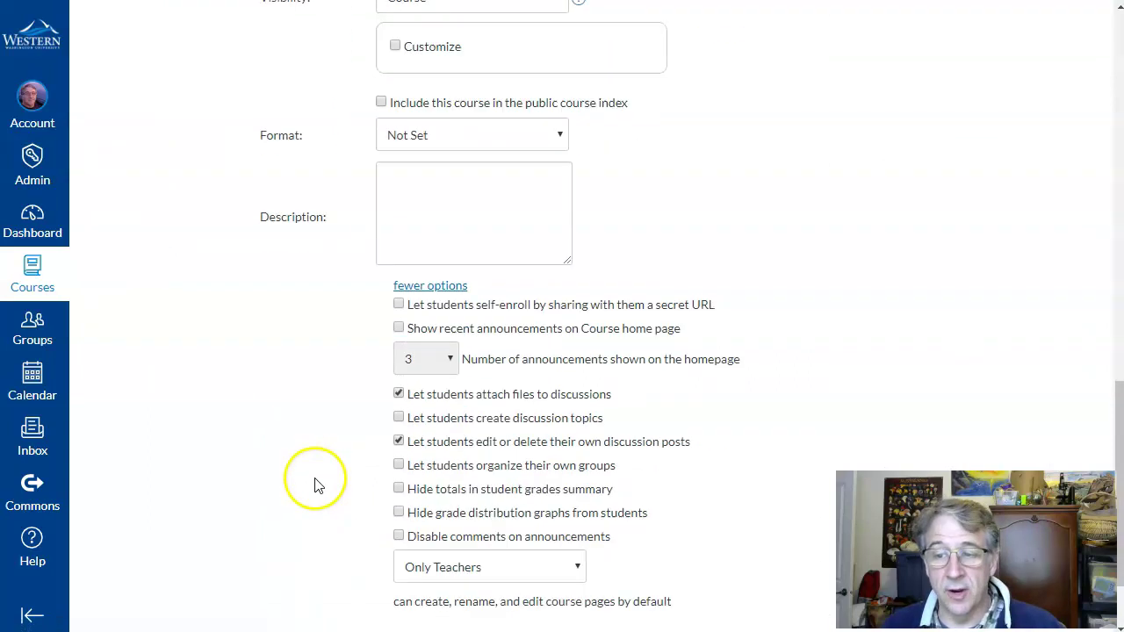
scroll(318, 486, "down", 1)
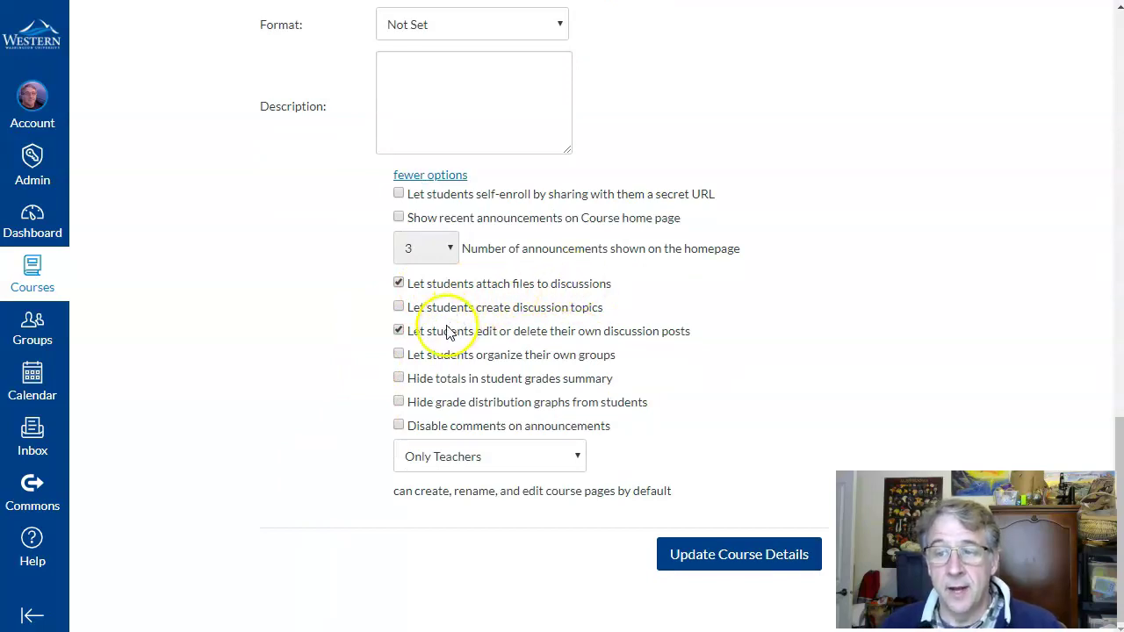
left_click_drag(437, 331, 698, 346)
left_click(698, 343)
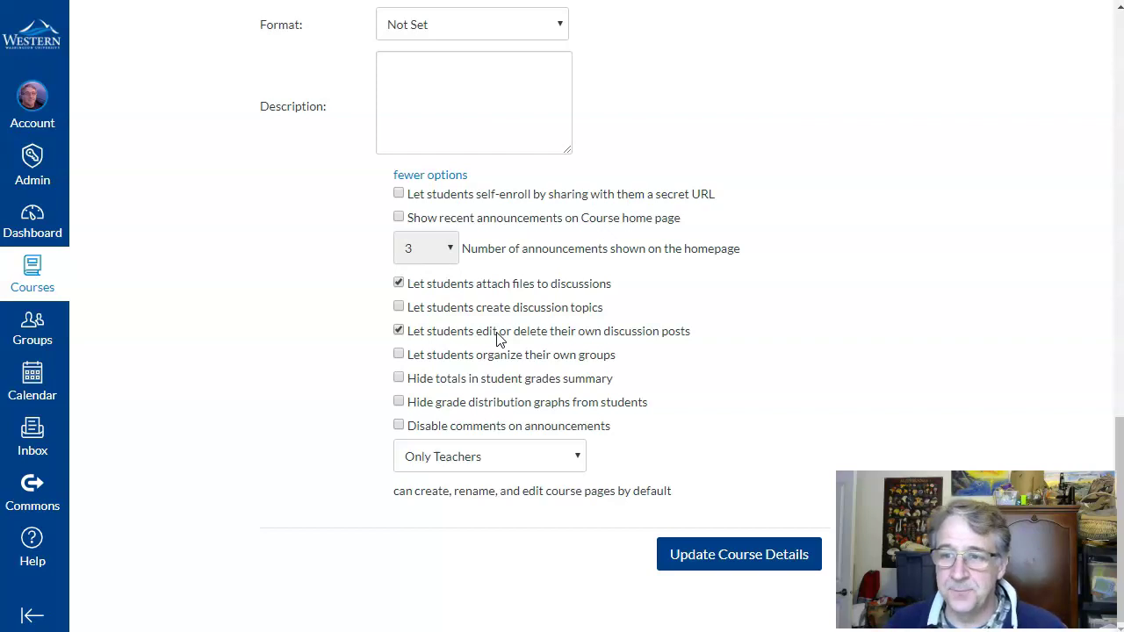
Go back to the Modules page with the Private Journal module's discussion
scroll(351, 337, "up", 15)
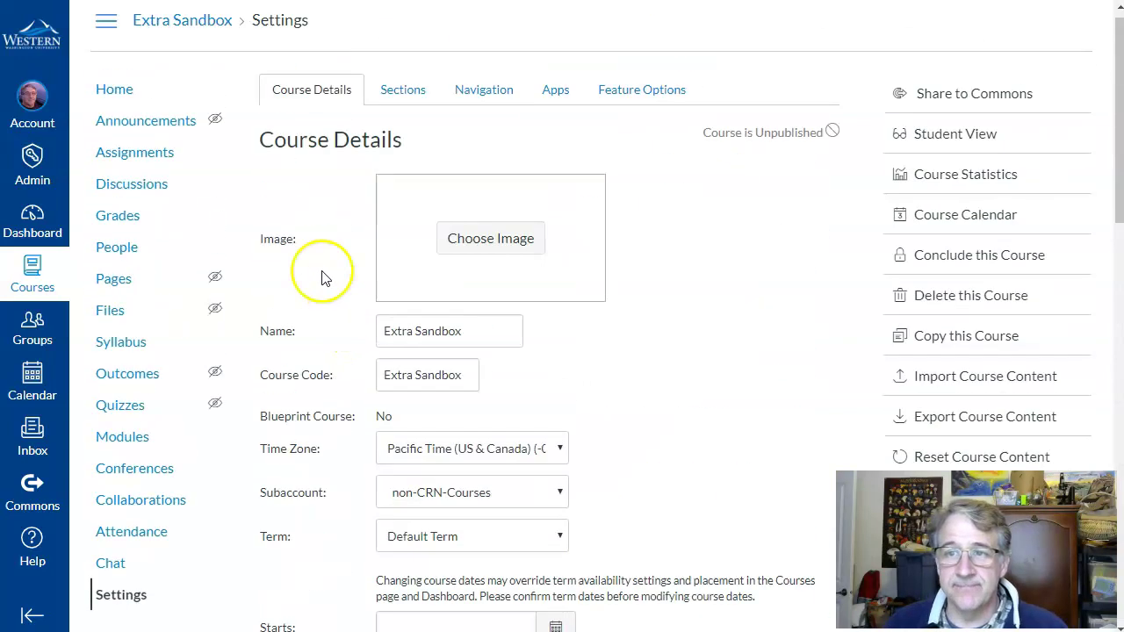
scroll(321, 278, "up", 1)
left_click(119, 450)
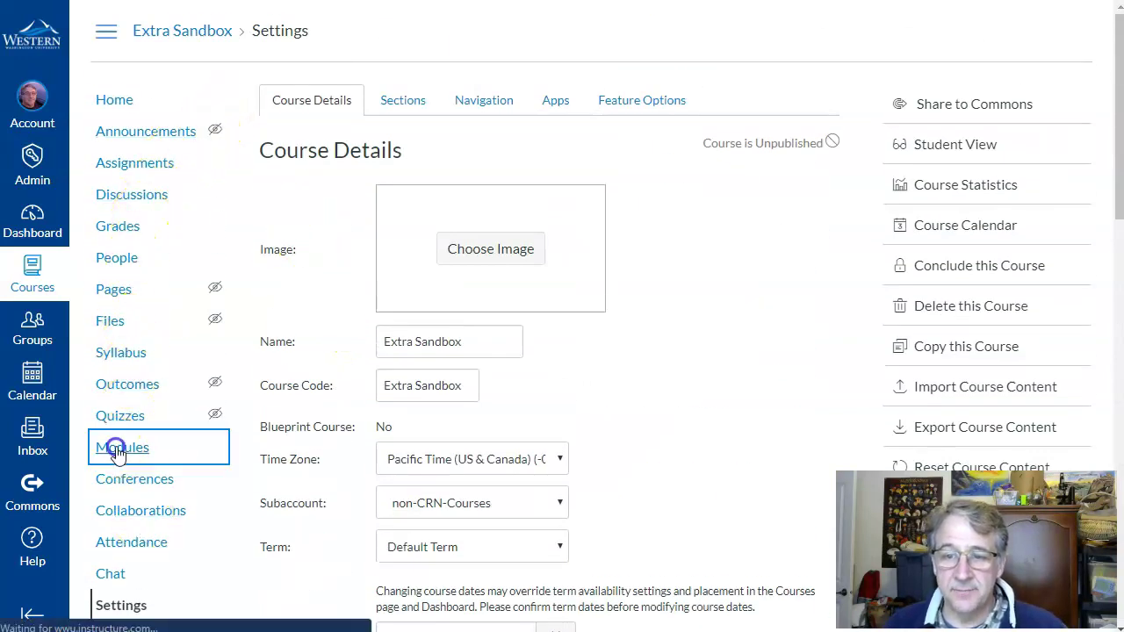